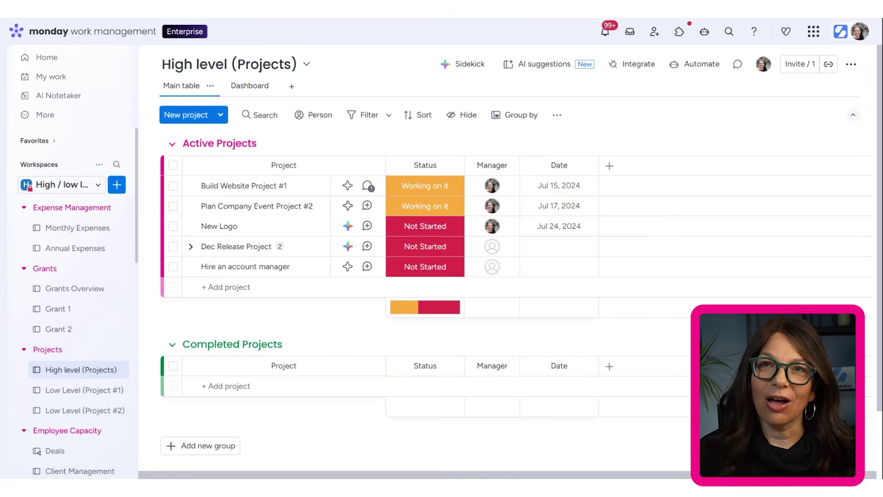
# Add a Connect boards column linked one-way to the Low Level (Project #1) board, without creating a mirror column.
pyautogui.click(609, 166)
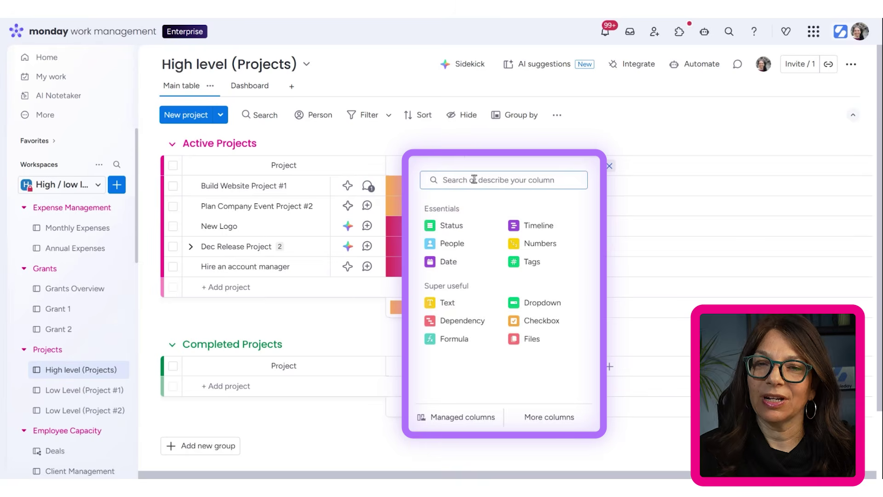
pyautogui.write('conn')
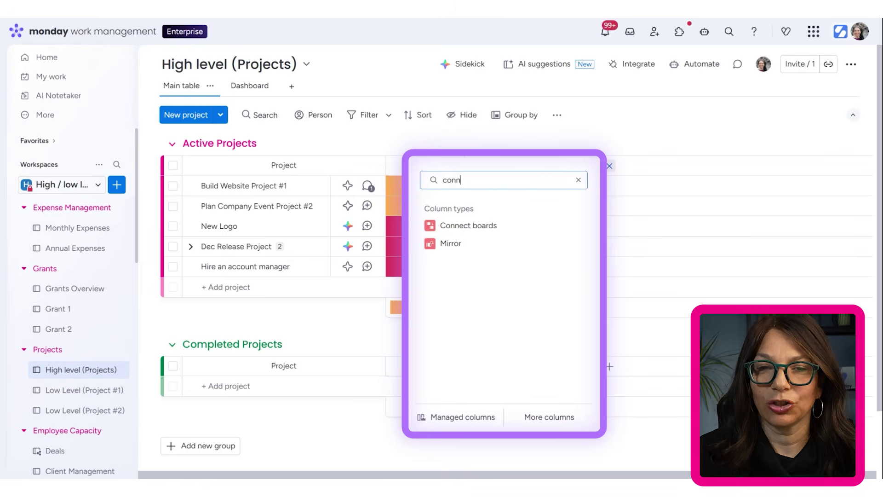
pyautogui.click(480, 229)
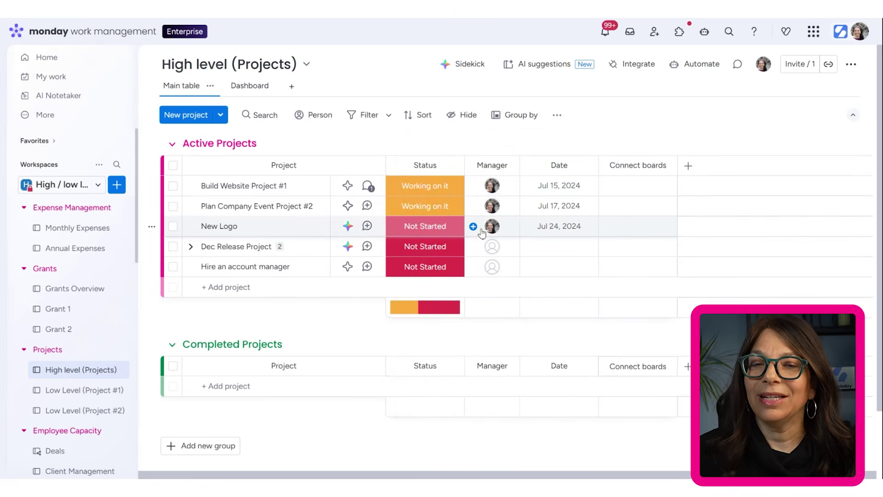
pyautogui.click(607, 203)
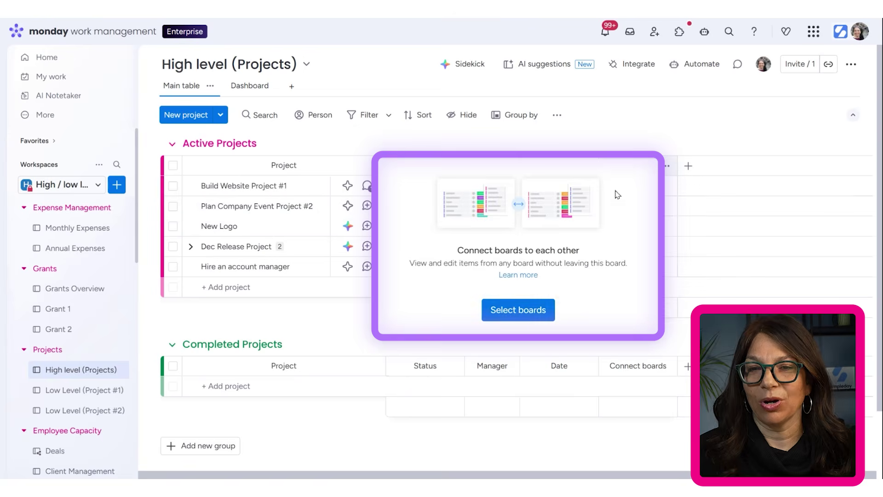
pyautogui.click(512, 316)
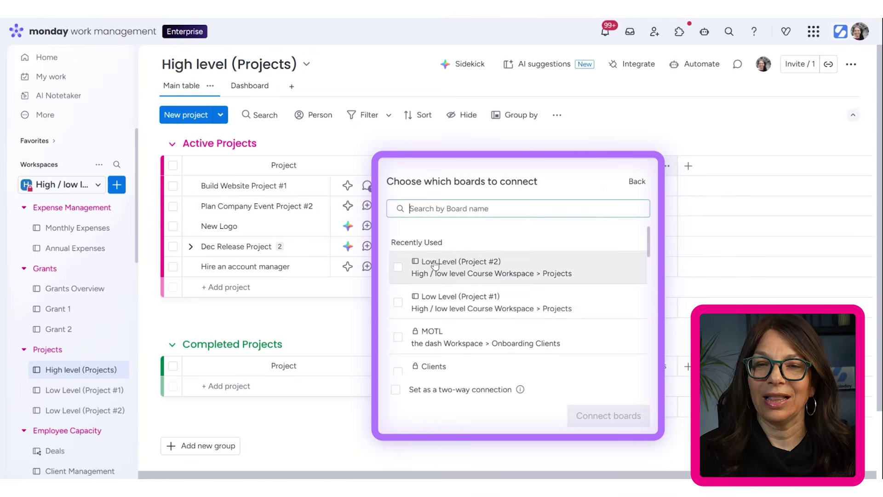
pyautogui.click(398, 304)
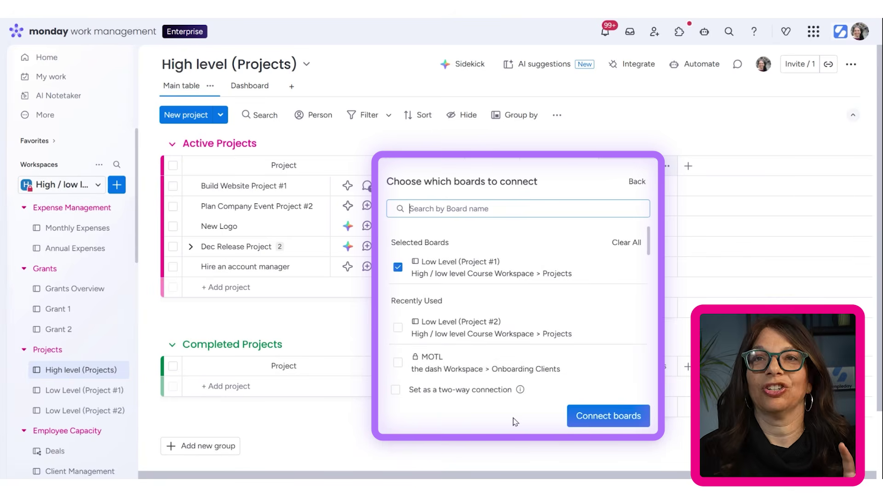
pyautogui.click(588, 419)
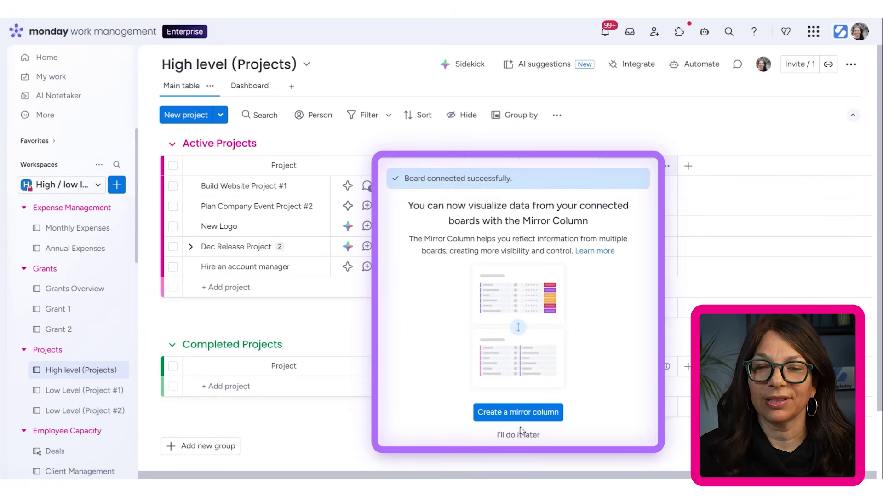
pyautogui.click(517, 436)
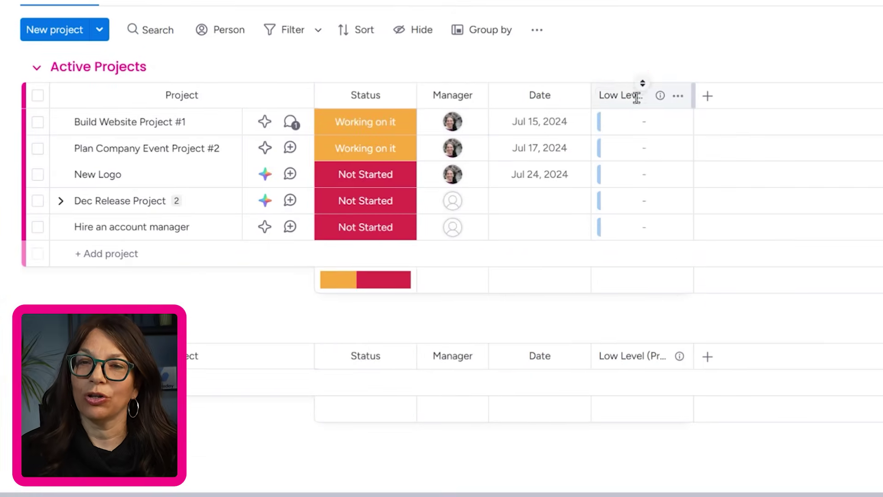
# Link the Find hosting company item from Low Level (Project #1) to Build Website Project #1.
pyautogui.click(628, 127)
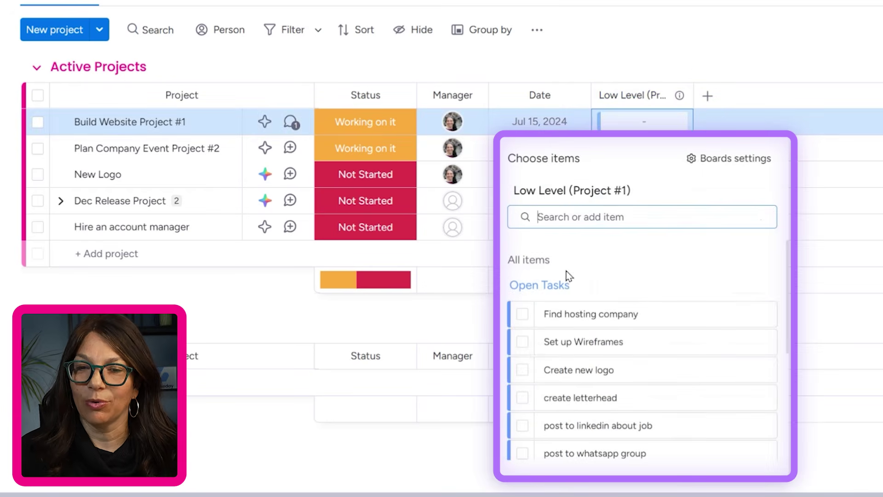
pyautogui.click(523, 315)
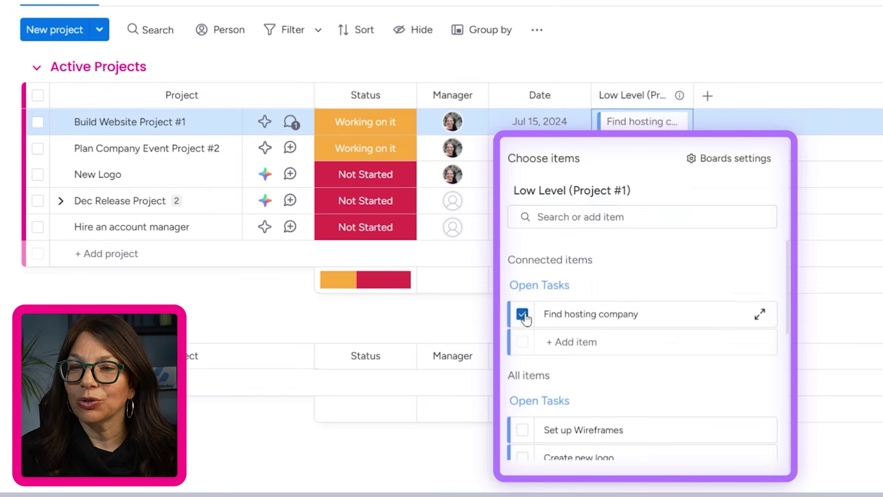
pyautogui.click(669, 69)
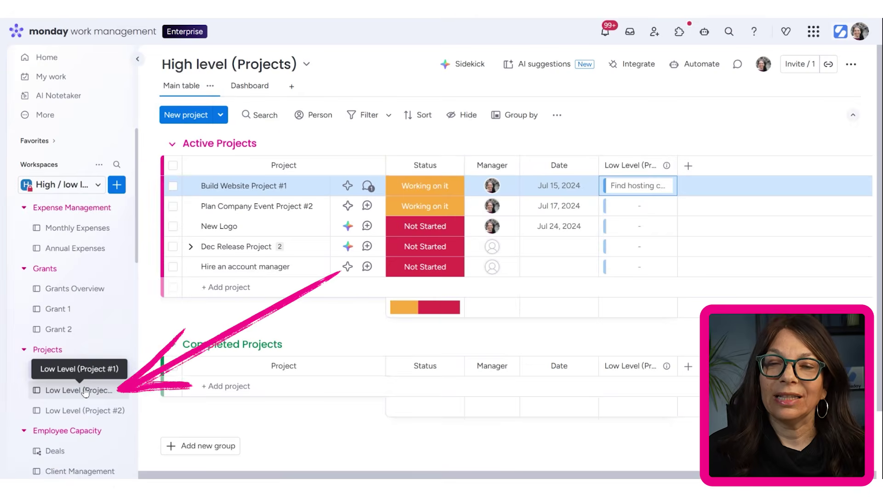
# Check the Low Level (Project #1) board for a link back to the projects, and return to High level (Projects).
pyautogui.click(85, 391)
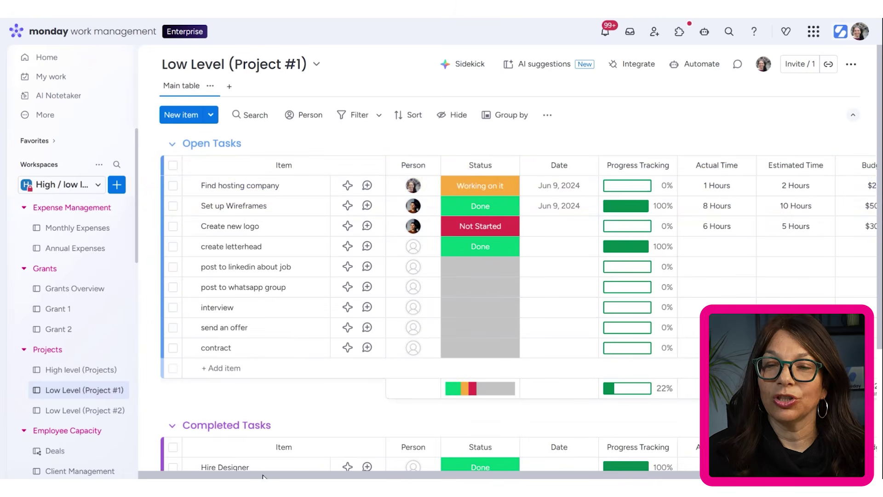
pyautogui.moveTo(264, 477)
pyautogui.mouseDown()
pyautogui.moveTo(336, 476)
pyautogui.moveTo(263, 476)
pyautogui.mouseUp()
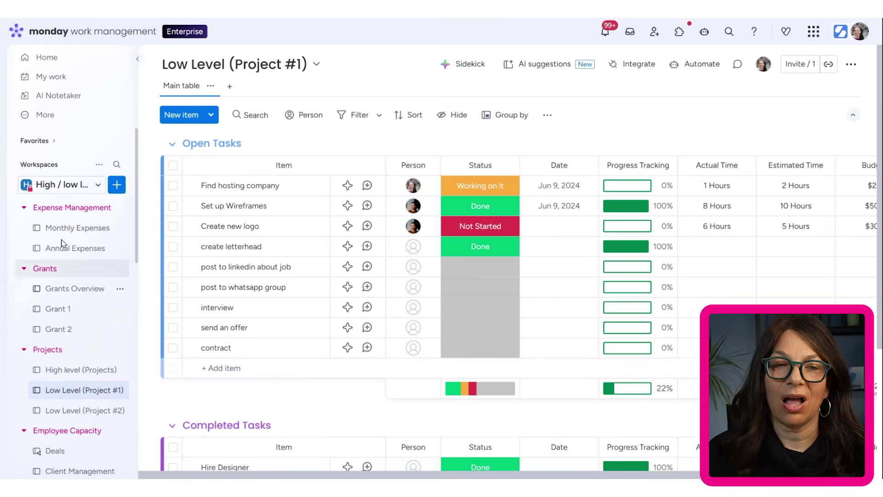
pyautogui.click(55, 372)
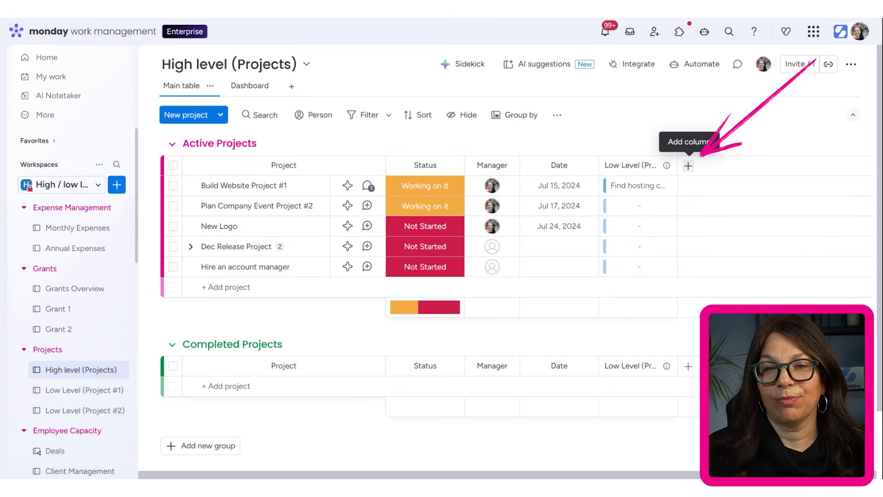
# Add a second Connect boards column linked to Low Level (Project #2) as a two-way connection, without a mirror column.
pyautogui.click(688, 165)
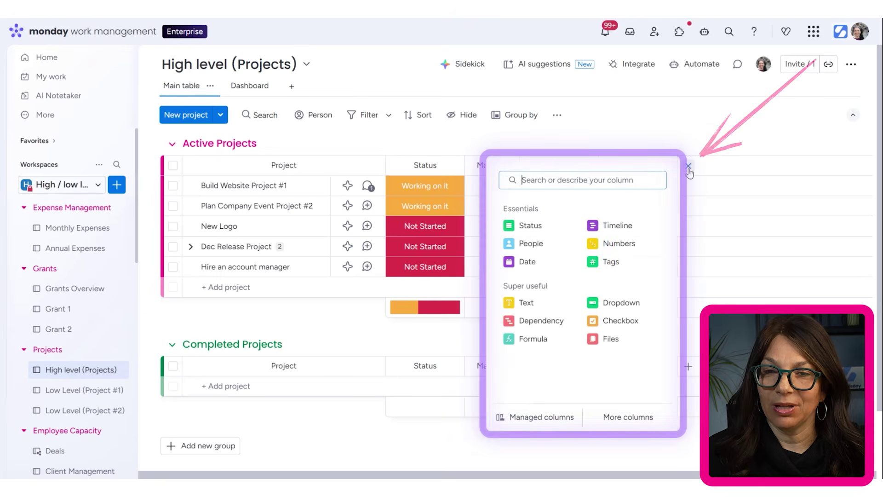
pyautogui.write('con')
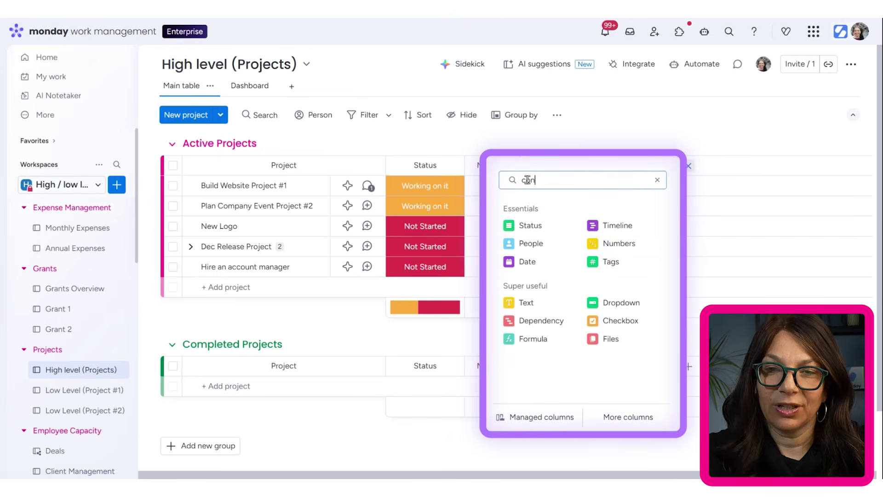
pyautogui.click(547, 232)
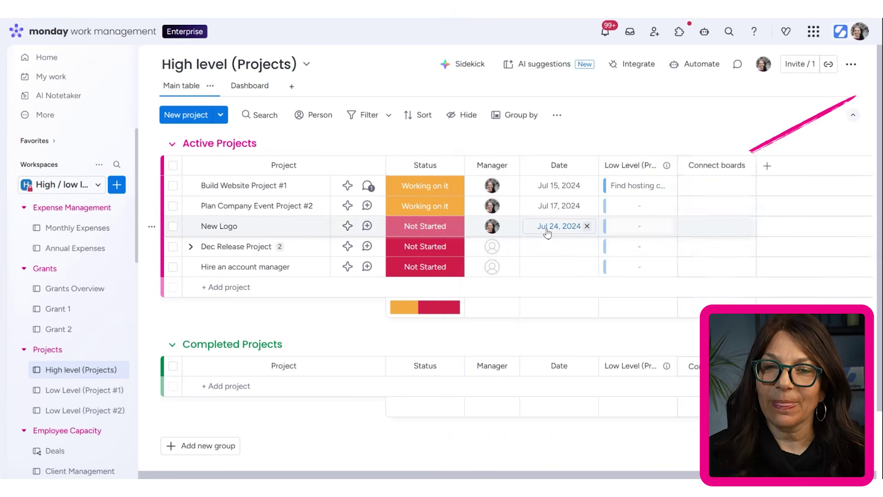
pyautogui.click(596, 312)
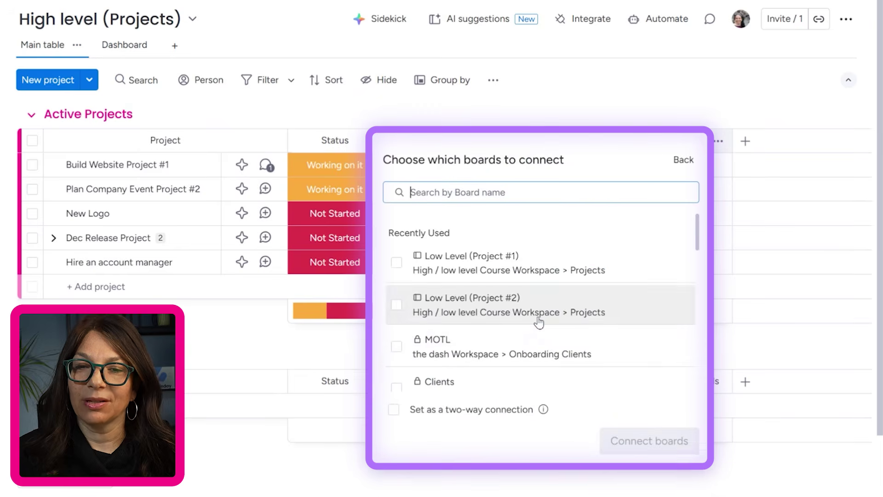
pyautogui.click(402, 309)
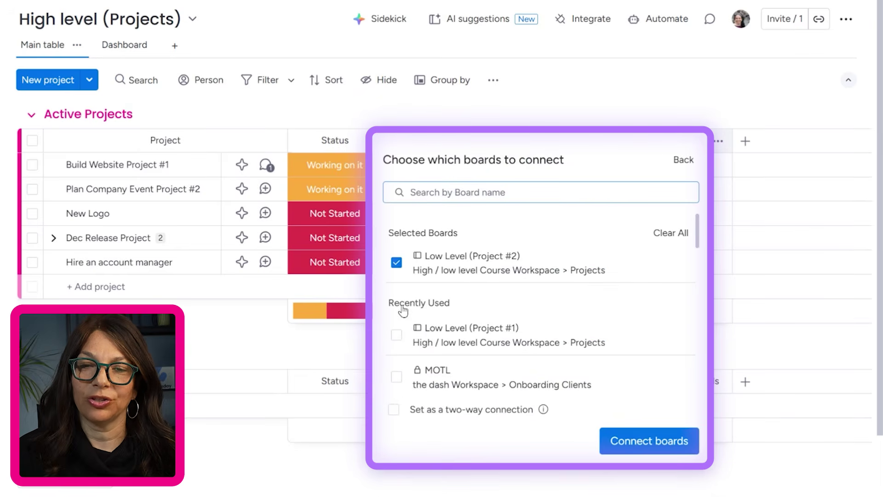
pyautogui.click(394, 410)
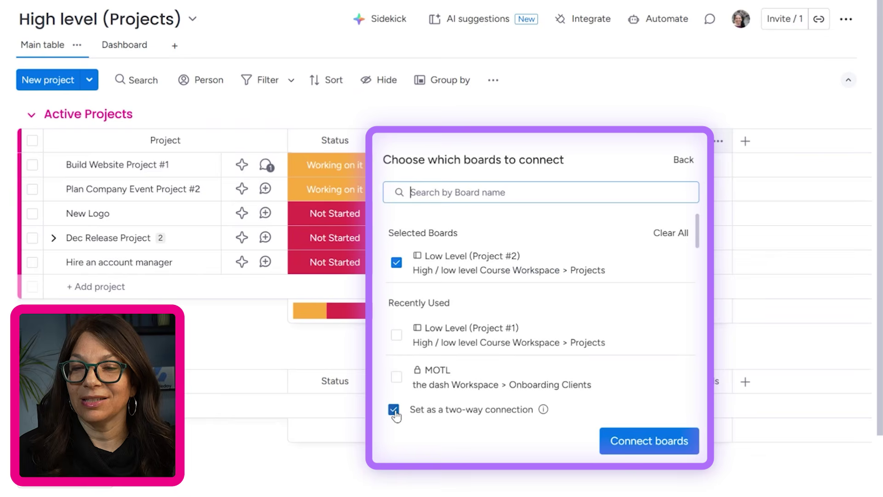
pyautogui.click(603, 442)
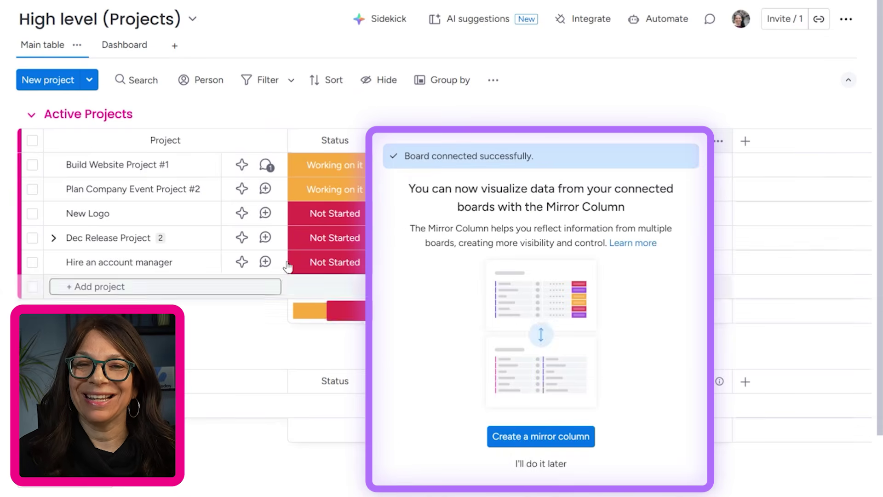
pyautogui.click(554, 464)
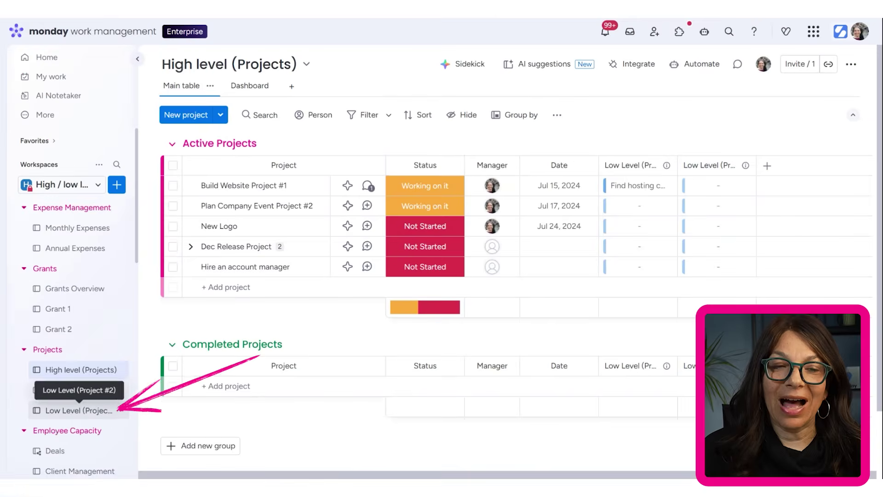
# Inspect the link-back column on Low Level (Project #2), and connect its Find Venue item to Build Website Project #1 in High level (Projects).
pyautogui.click(79, 412)
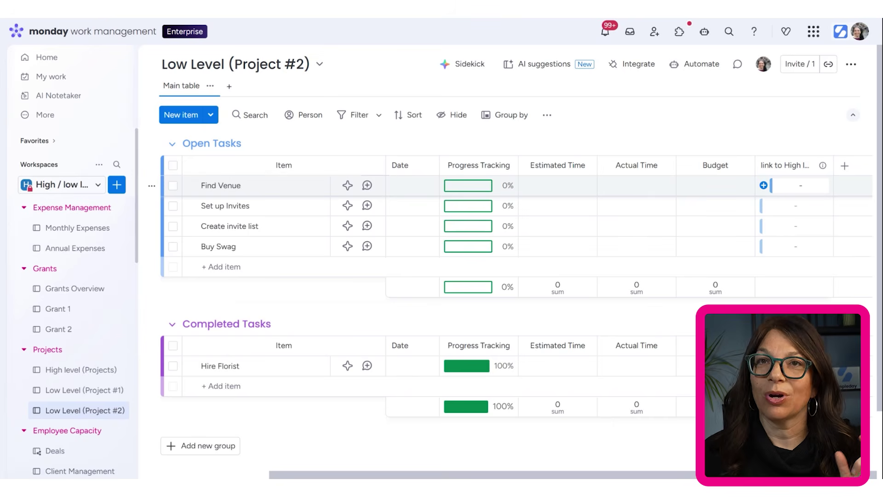
pyautogui.click(76, 369)
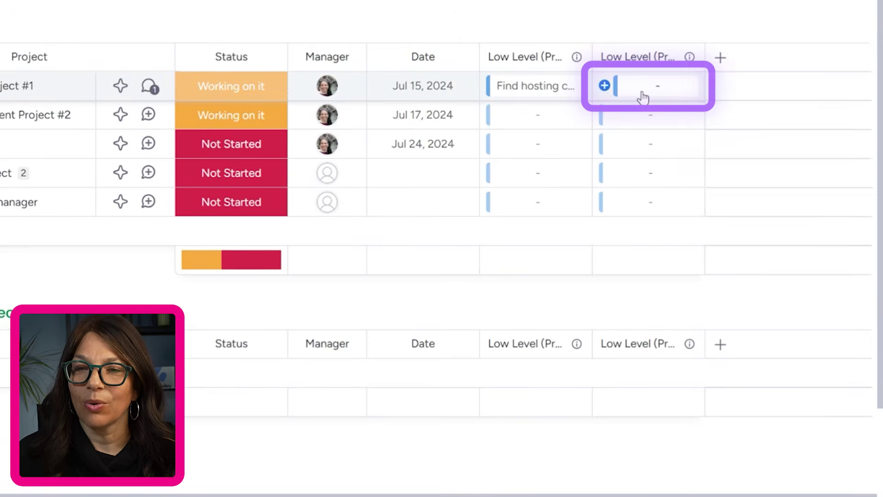
pyautogui.click(644, 98)
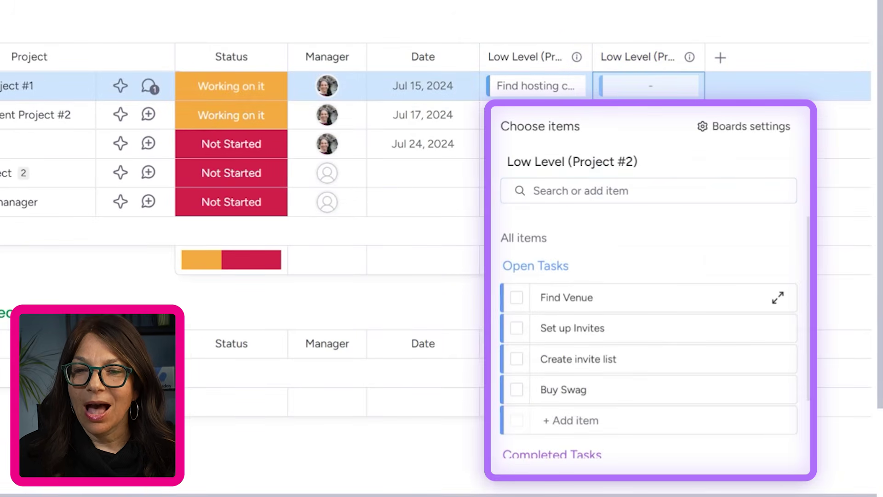
pyautogui.click(516, 298)
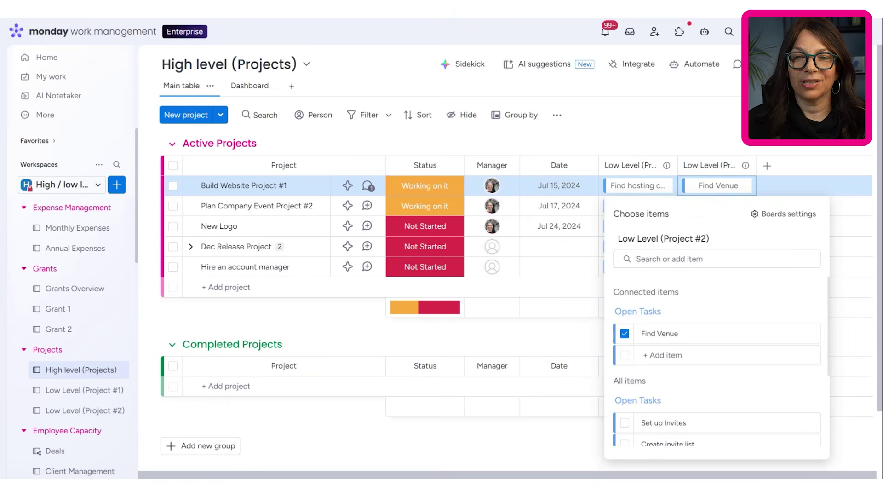
# Check Find Venue's reciprocal link on the Low Level (Project #2) board, and return to High level (Projects).
pyautogui.click(81, 410)
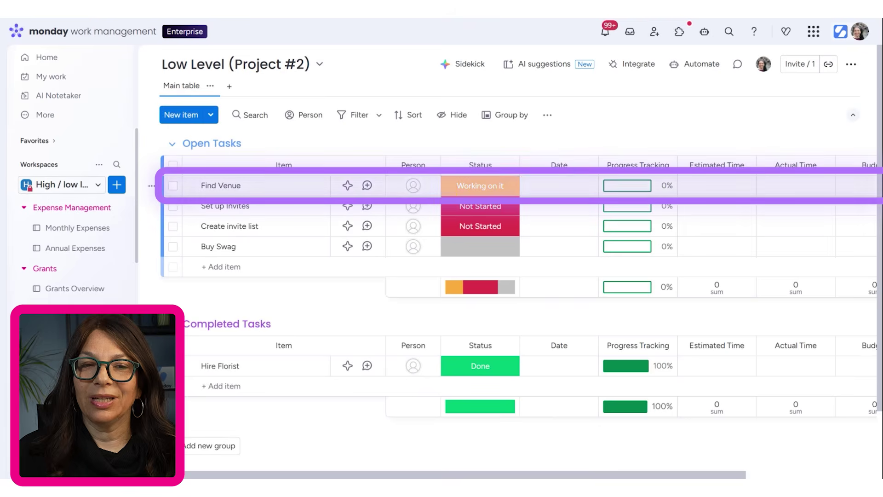
pyautogui.moveTo(508, 474); pyautogui.dragTo(594, 474)
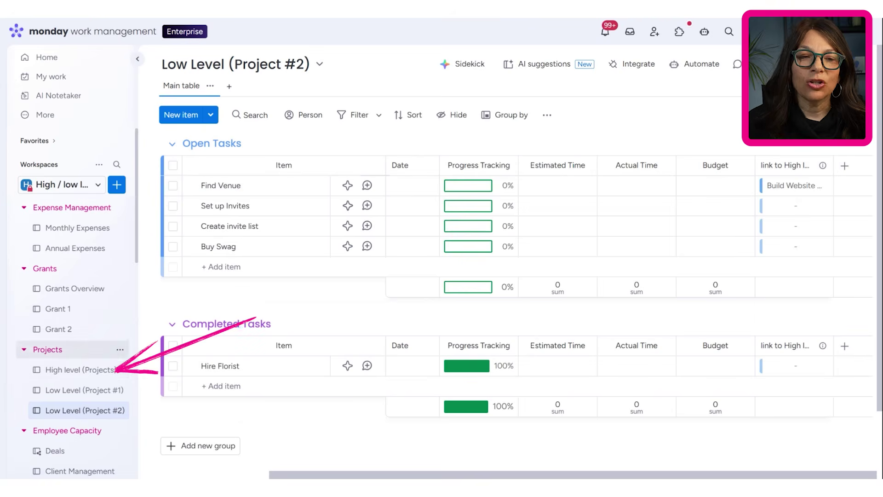
pyautogui.click(78, 369)
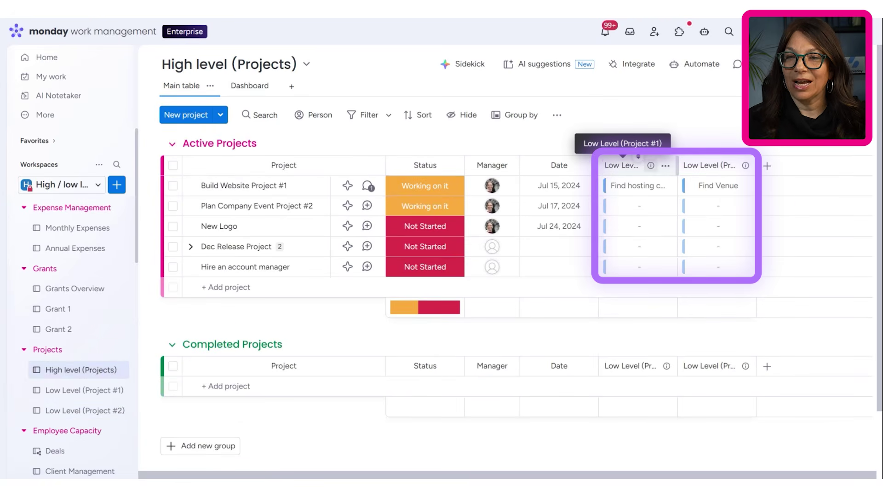
# Review the connection settings of the Low Level (Project #1) column in High level (Projects).
pyautogui.click(665, 166)
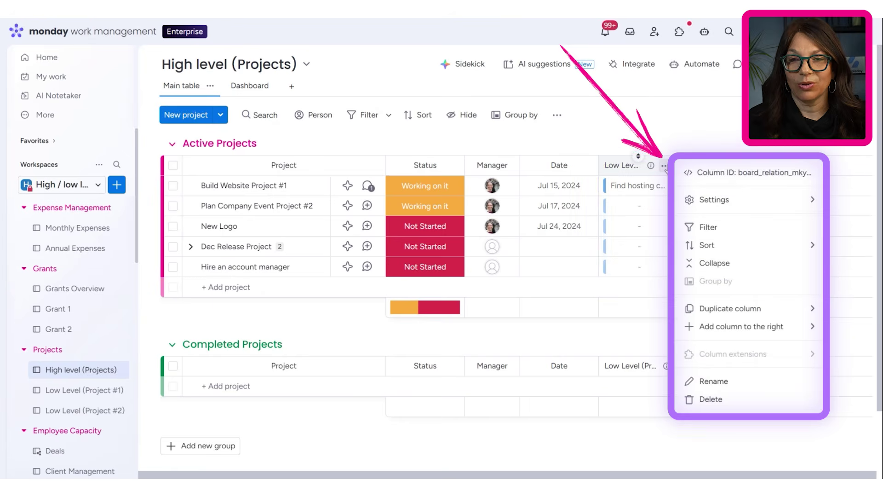
pyautogui.moveTo(719, 203)
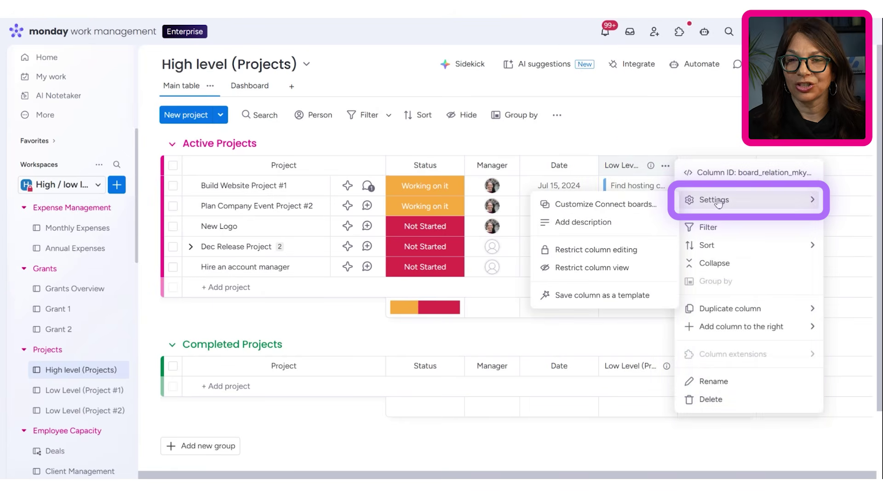
pyautogui.click(634, 208)
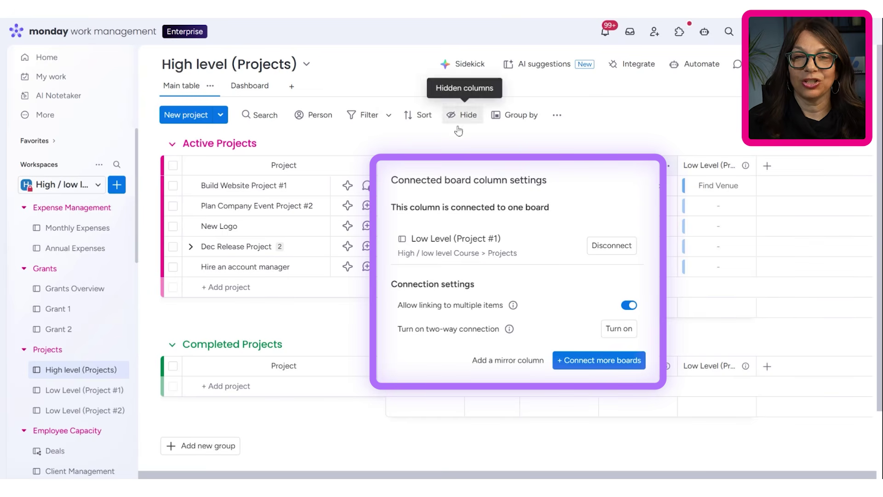
pyautogui.click(437, 138)
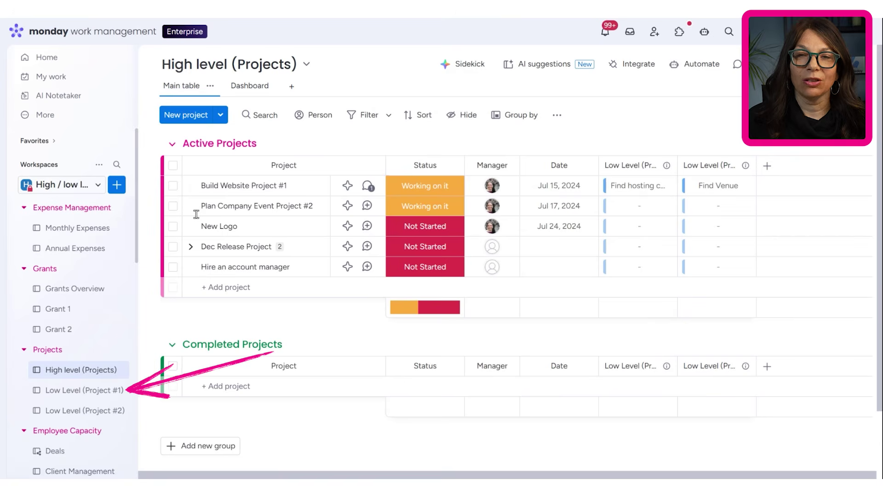
# Look through the Low Level (Project #1) board's columns for a reciprocal link, and go back to High level (Projects).
pyautogui.click(78, 389)
pyautogui.hscroll(3, 644, 359)
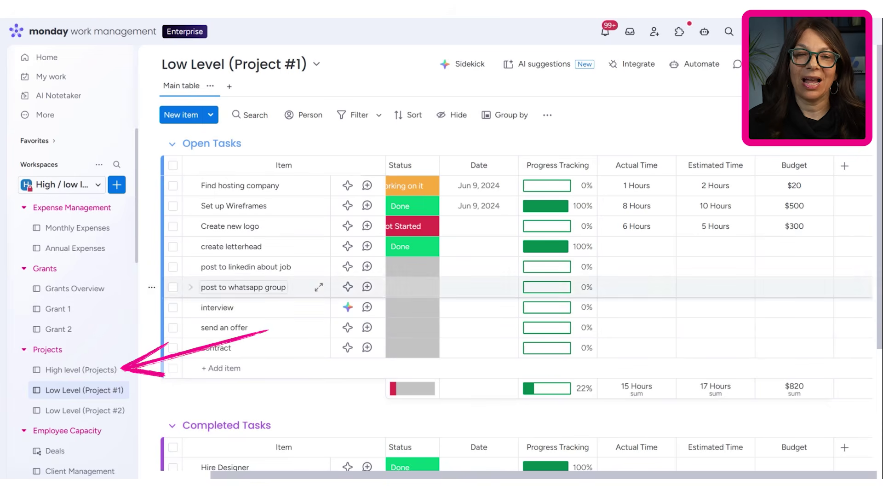
pyautogui.click(81, 369)
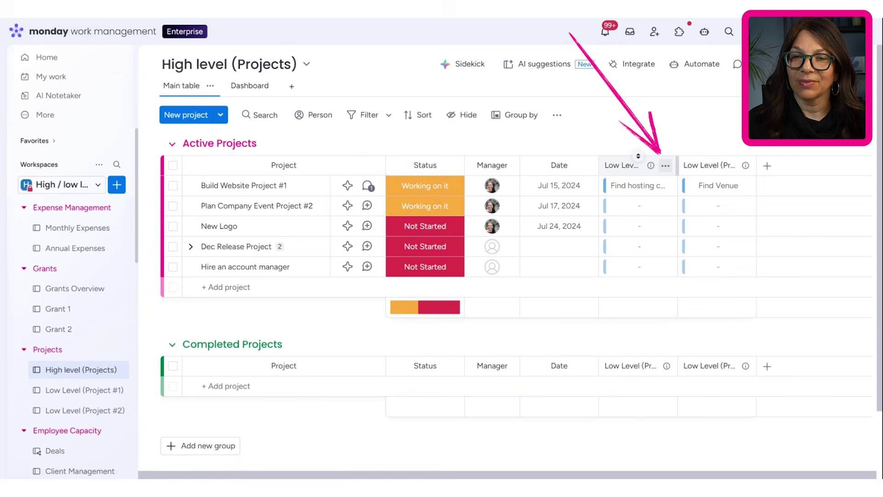
# Turn on the two-way connection for the Low Level (Project #1) column, and view the added link column on that board.
pyautogui.click(666, 166)
pyautogui.moveTo(718, 199)
pyautogui.click(617, 205)
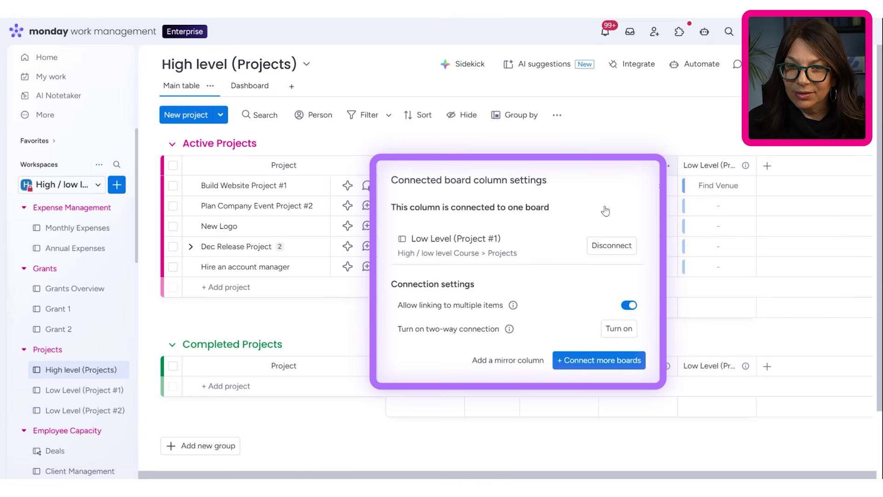
pyautogui.click(619, 329)
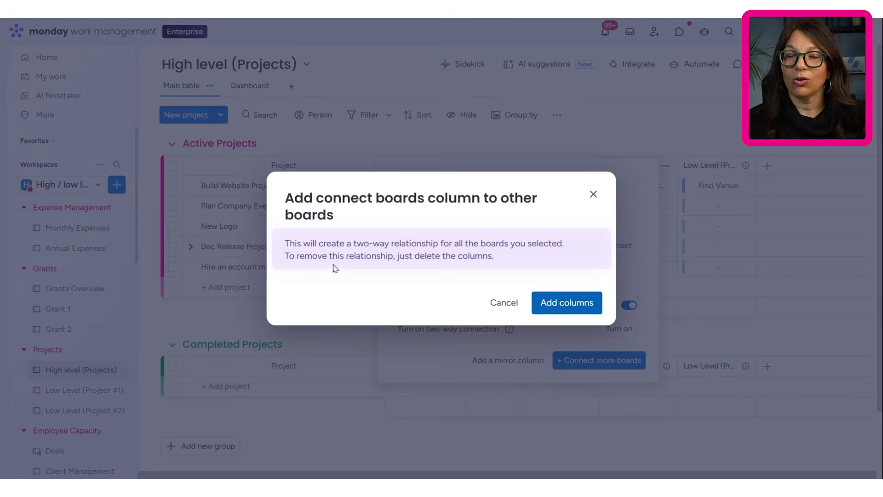
pyautogui.click(575, 311)
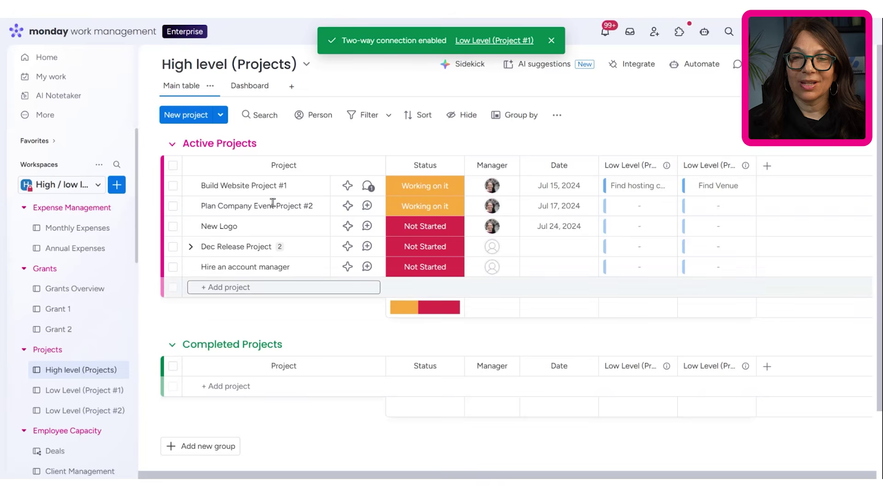
pyautogui.click(63, 397)
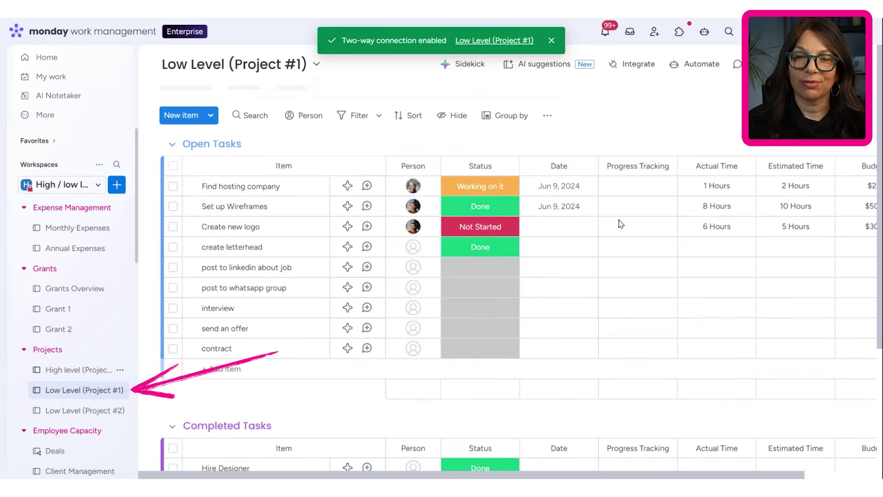
pyautogui.moveTo(525, 475); pyautogui.dragTo(656, 473)
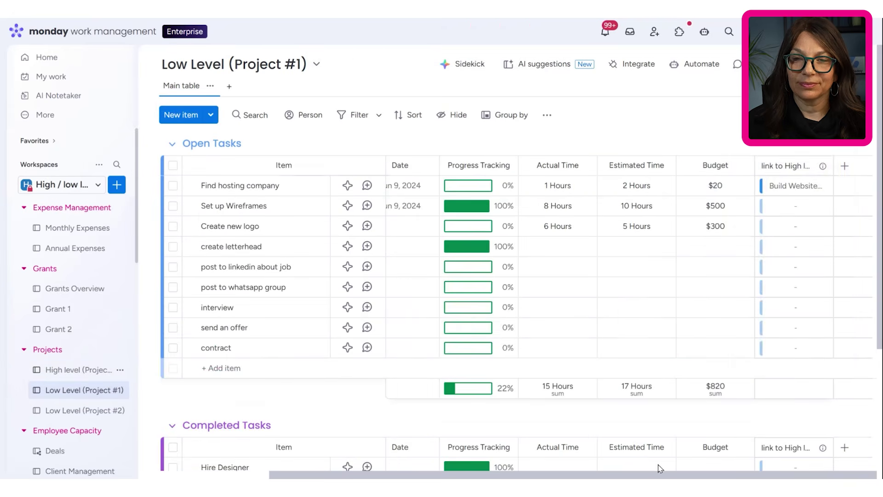